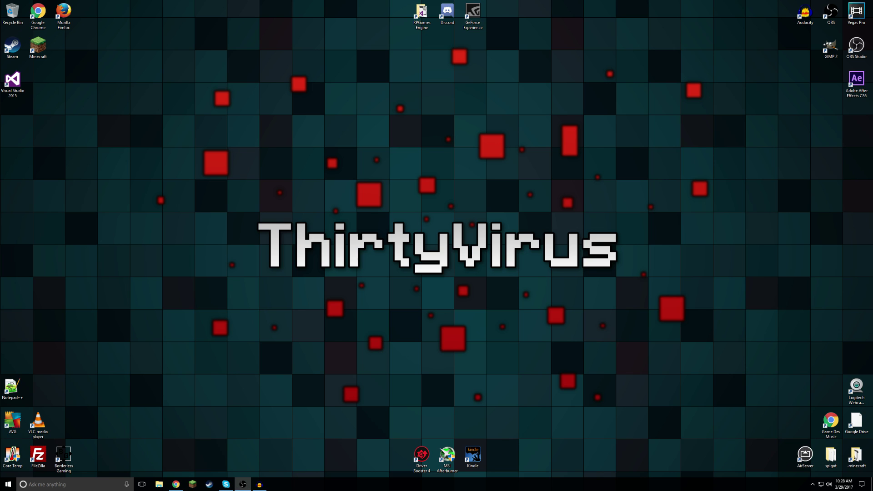
Move the Settings dialog into place and show the Encoding page (x264 CBR, 8000 kb/s, AAC 192).
drag(493, 94, 354, 97)
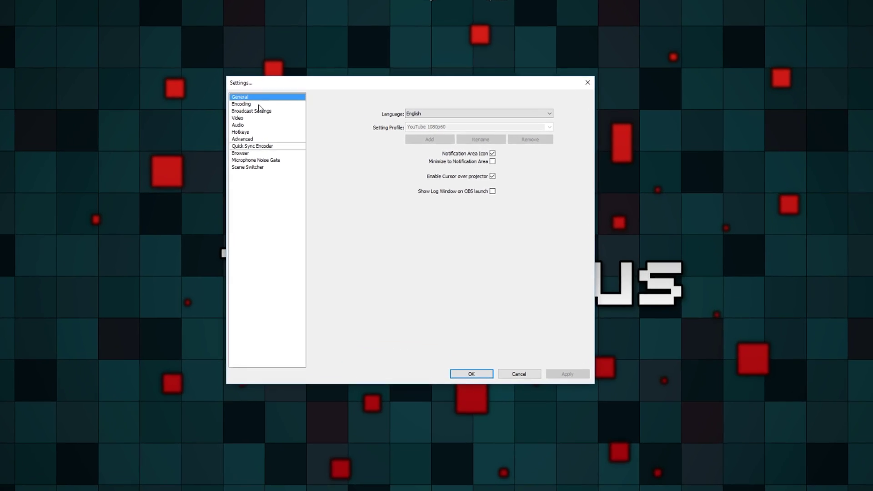
click(288, 111)
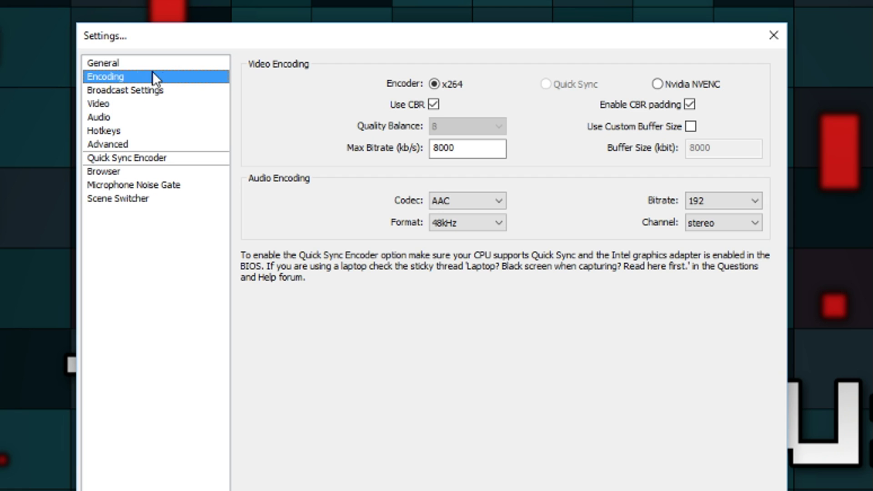
Select the 8000 Max Bitrate value in the Encoding settings for editing.
drag(470, 150, 419, 152)
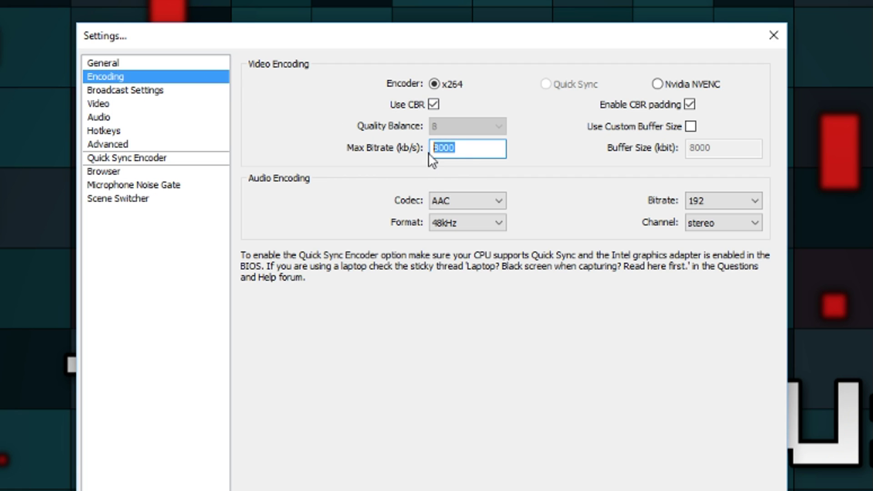
click(464, 151)
drag(454, 149, 378, 149)
click(481, 156)
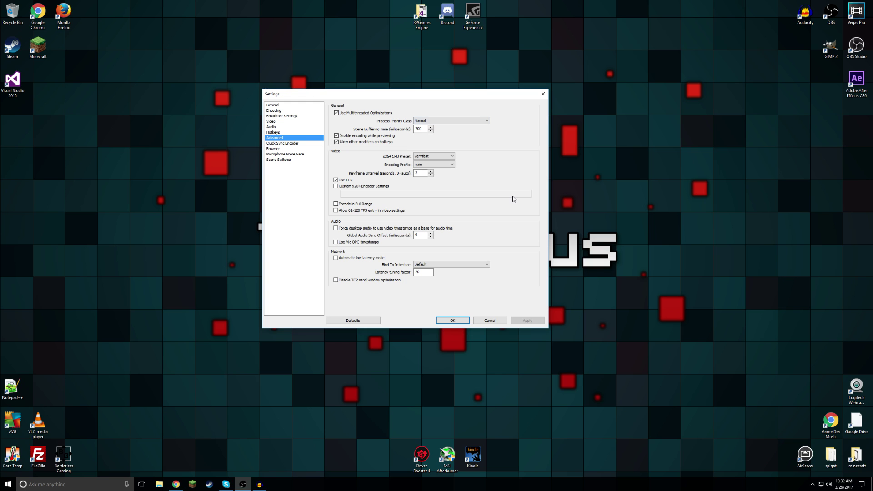
Switch the Settings dialog back to the General page.
click(277, 105)
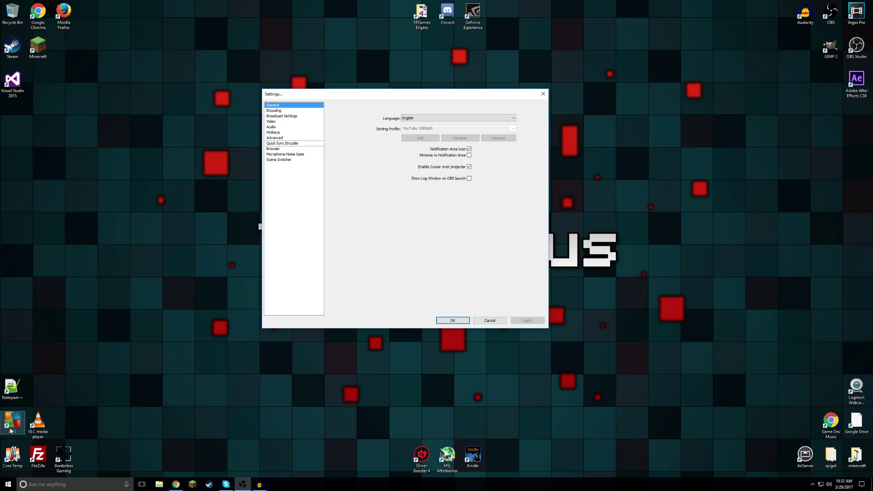
Launch Core Temp with admin approval, decline the update, and centre its window.
double_click(17, 451)
click(407, 293)
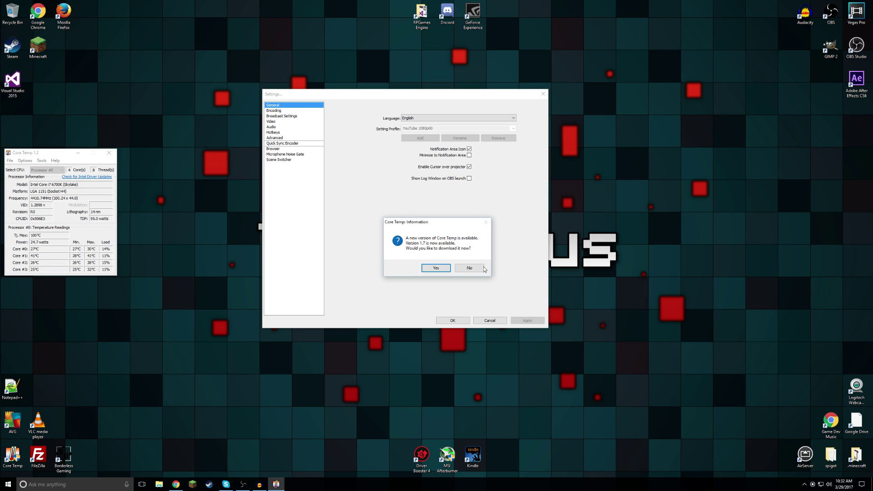
click(469, 267)
mouse_move(56, 156)
mouse_down()
mouse_move(486, 134)
mouse_move(693, 133)
mouse_up()
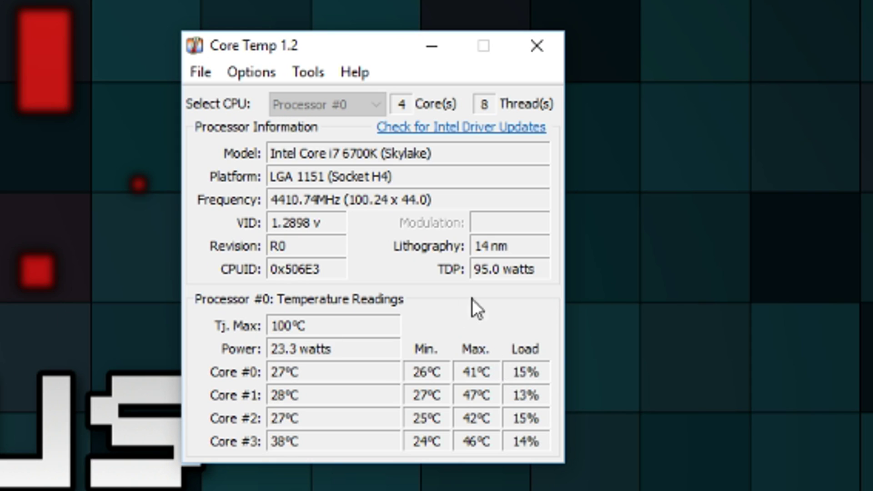
Move the Core Temp window up and left, beside the OBS Settings dialog.
mouse_move(320, 52)
mouse_down()
mouse_move(265, 36)
mouse_move(268, 53)
mouse_up()
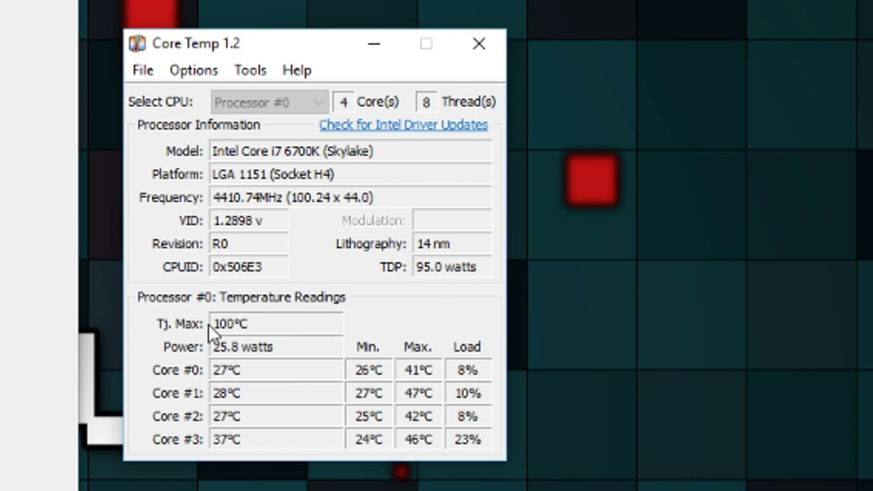